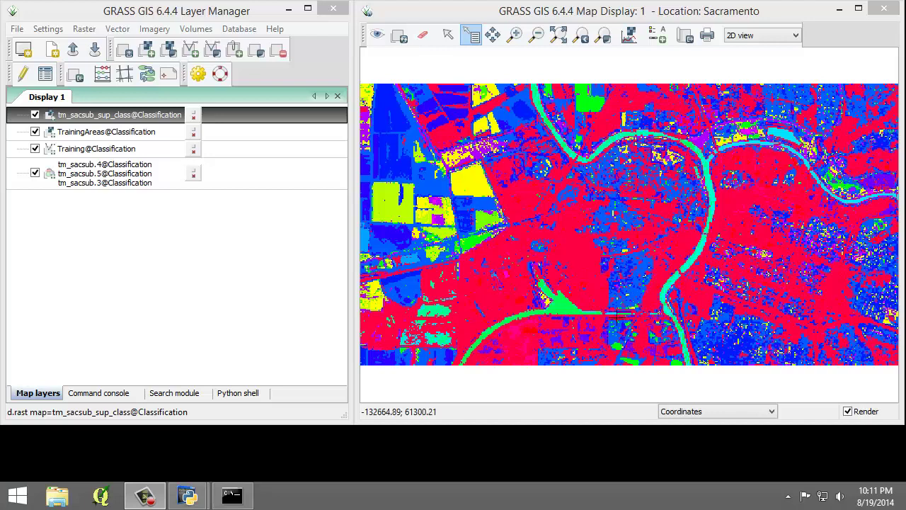
Open the Reclassify [r.reclass] tool from the Raster menu.
{"action": "left_click", "coordinate": [91, 34]}
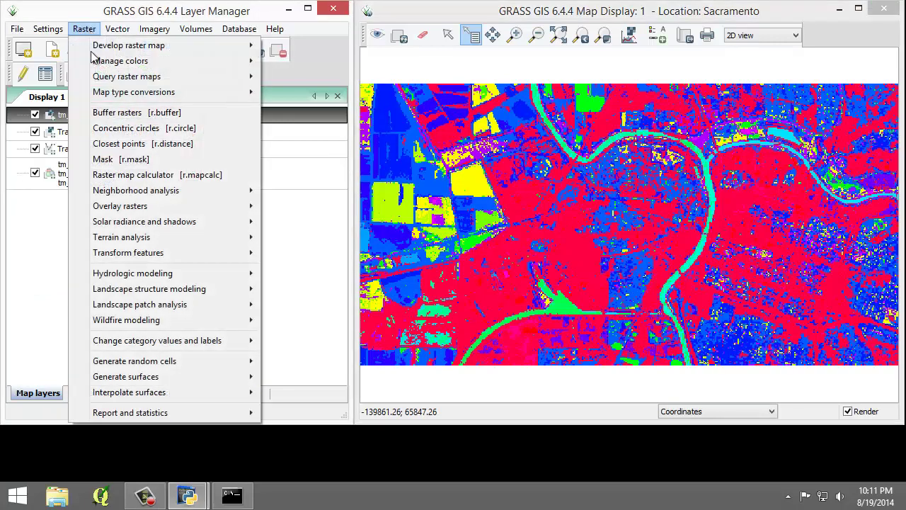
{"action": "mouse_move", "coordinate": [216, 343]}
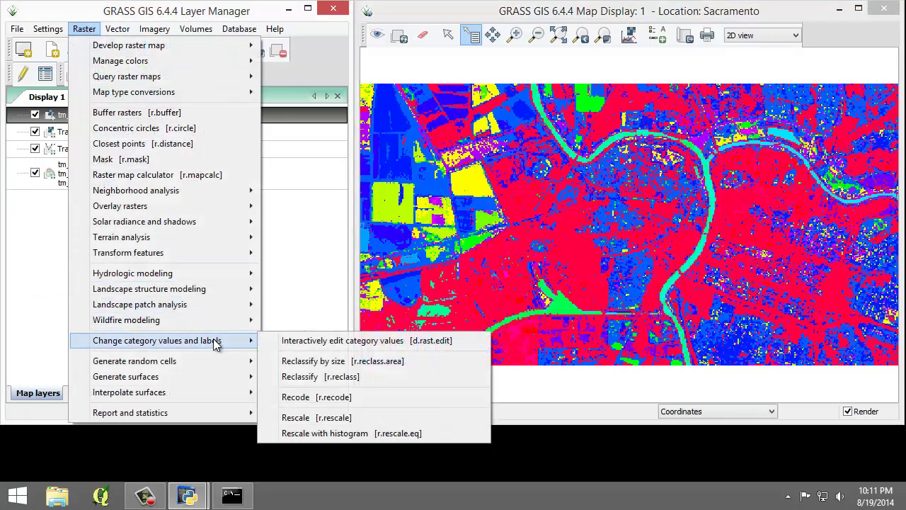
{"action": "left_click", "coordinate": [377, 382]}
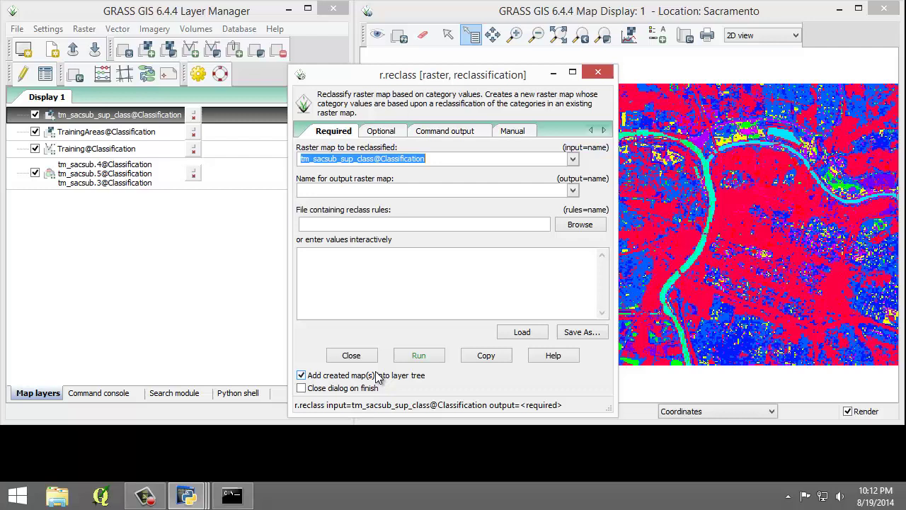
{"action": "left_click", "coordinate": [333, 135]}
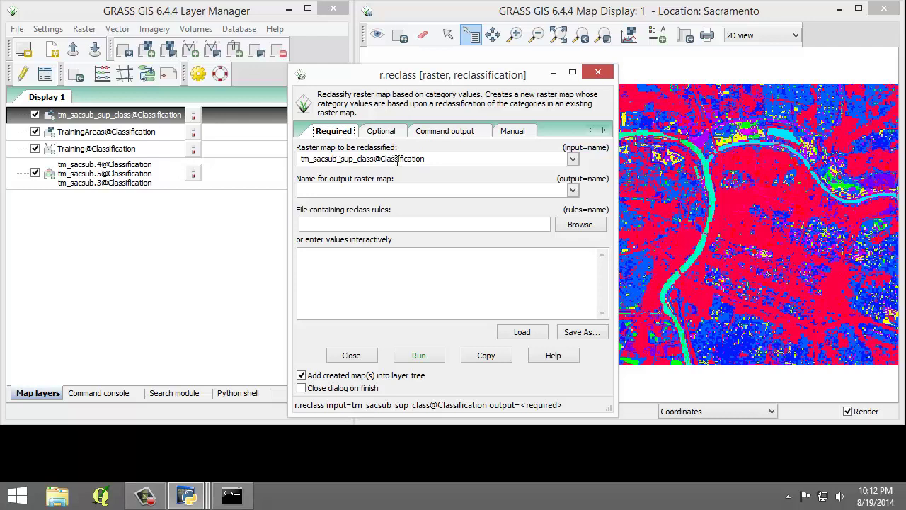
Keep tm_sacsub_sup_class as input and name the output tm_sacsub_sup_reclacss.
{"action": "left_click", "coordinate": [574, 160]}
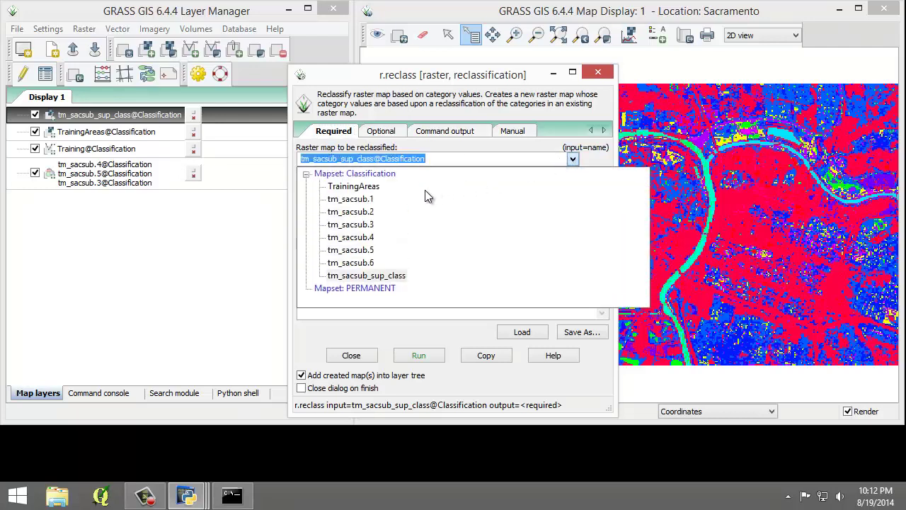
{"action": "left_click", "coordinate": [399, 275]}
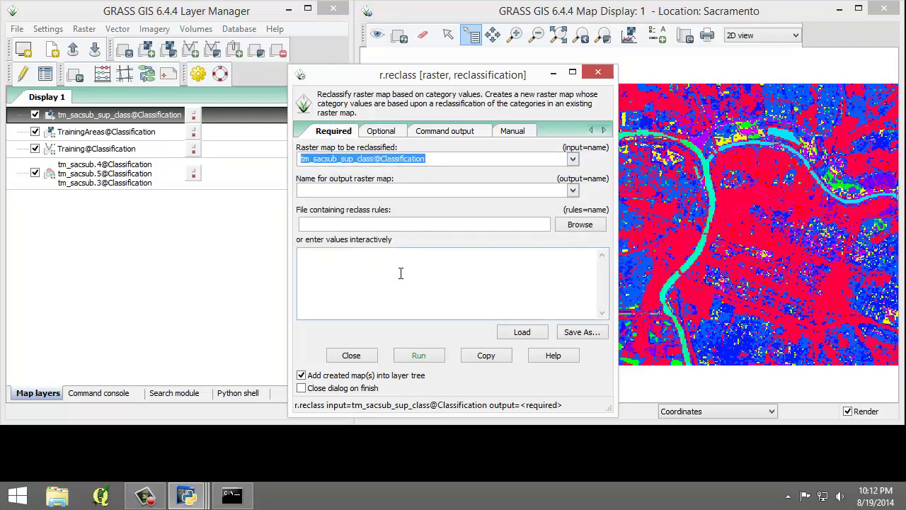
{"action": "left_click", "coordinate": [550, 191]}
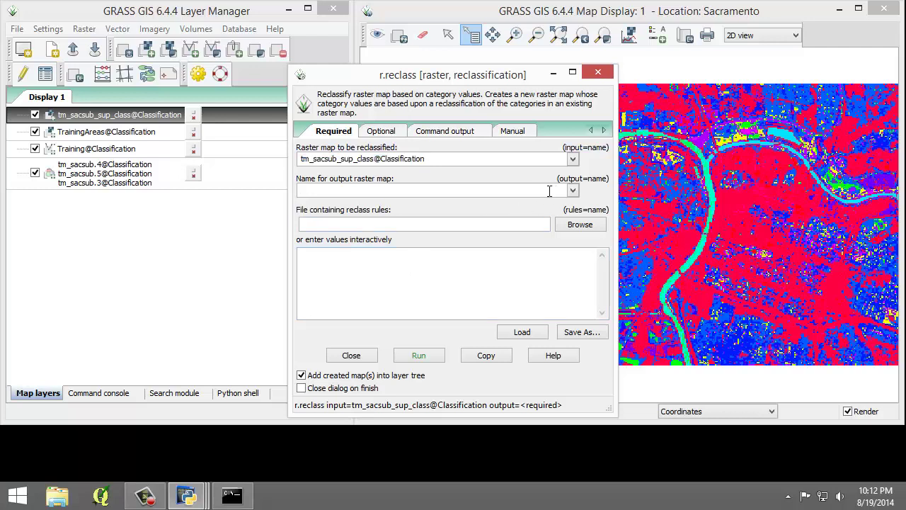
{"action": "type", "text": "tm_sacsub_sup_reclacs"}
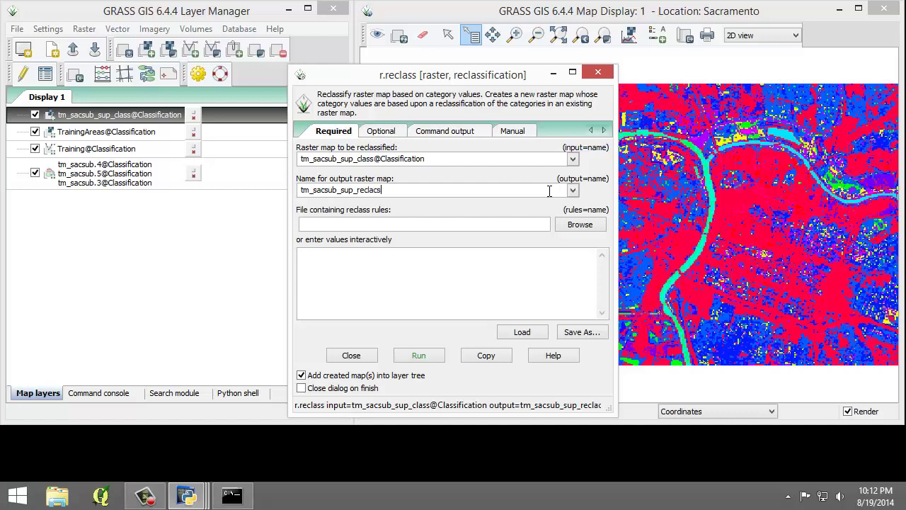
{"action": "key", "text": "BackSpace"}
{"action": "key", "text": "BackSpace"}
{"action": "type", "text": "ss"}
{"action": "left_click", "coordinate": [419, 290]}
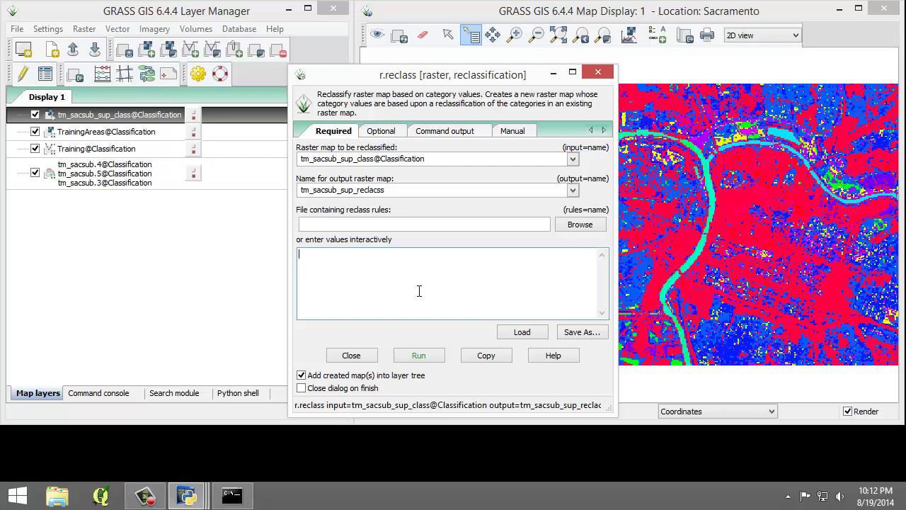
Enter rules: 1 thru 5 = 2 Agriculture, 5 thru 9 = 1 Water, 10 thru 14 = 3 Grass, 15 thru 16 = 4 Forest, 19 thru 23 = 5 Urban.
{"action": "type", "text": "1 thru 5"}
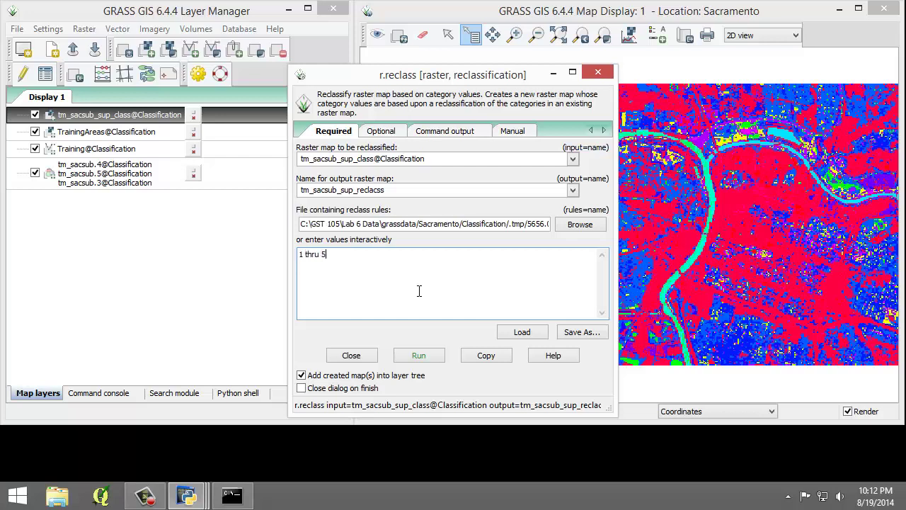
{"action": "type", "text": " = 2 Agr"}
{"action": "type", "text": "iculture "}
{"action": "type", "text": "5 thru "}
{"action": "type", "text": "9 = "}
{"action": "type", "text": "1 Wate"}
{"action": "type", "text": "r"}
{"action": "key", "text": "Return"}
{"action": "type", "text": "10 thru 14"}
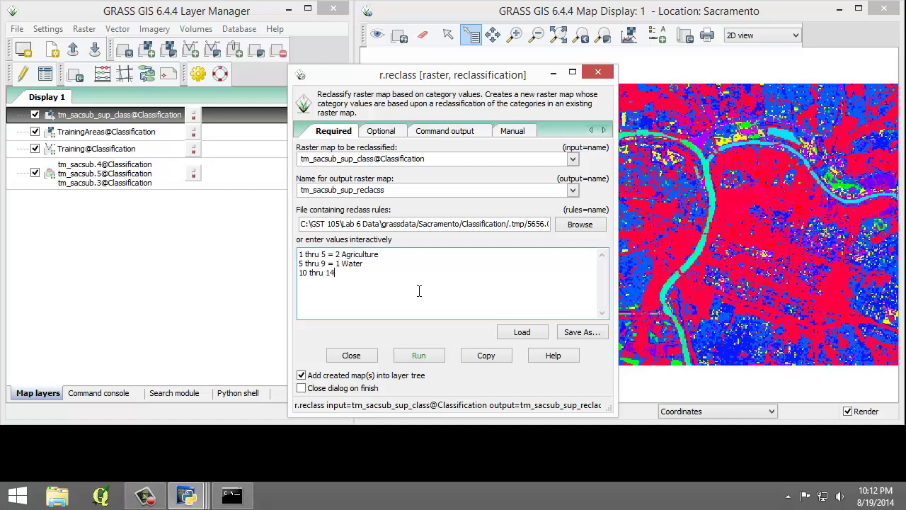
{"action": "type", "text": " = 3 Grass"}
{"action": "key", "text": "Return"}
{"action": "type", "text": "15 thru 16 = 4 Forest 19 thru 23 = "}
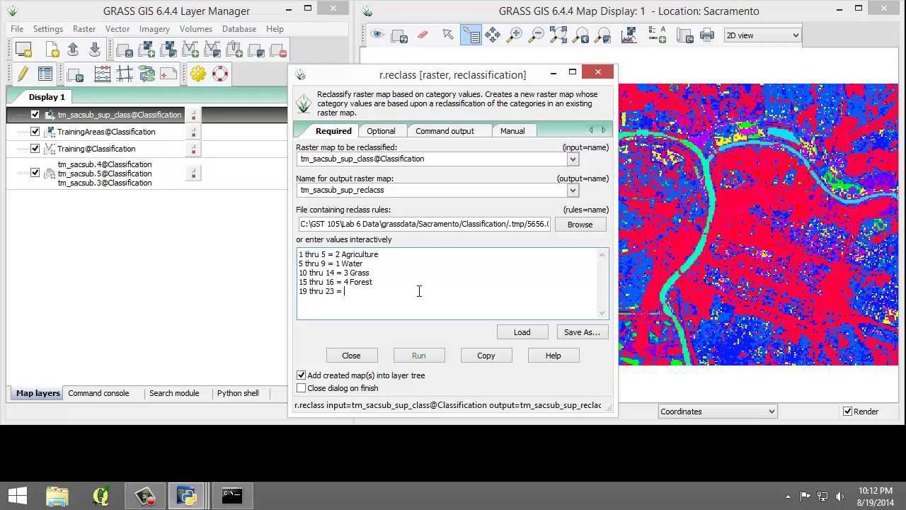
{"action": "type", "text": "5 Urban"}
Run r.reclass to create tm_sacsub_sup_reclacss, then close the dialog.
{"action": "left_click", "coordinate": [416, 358]}
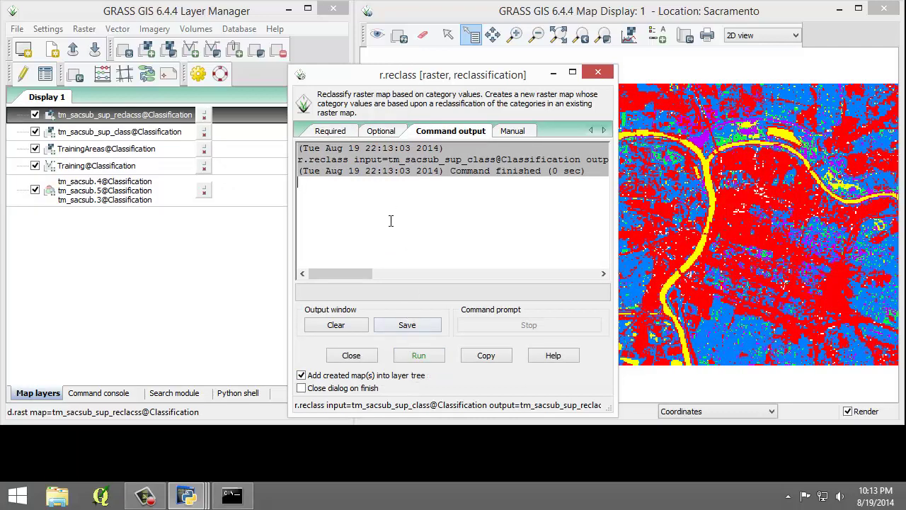
{"action": "left_click", "coordinate": [349, 356]}
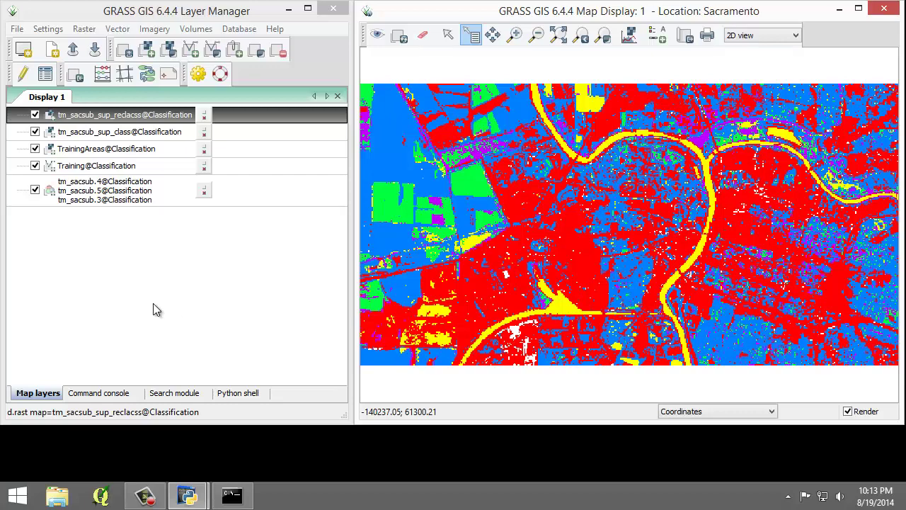
Query the tm_sacsub_sup_reclacss layer at two spots, returning 2 Agriculture and 5 Urban.
{"action": "left_click", "coordinate": [114, 133]}
{"action": "left_click", "coordinate": [119, 116]}
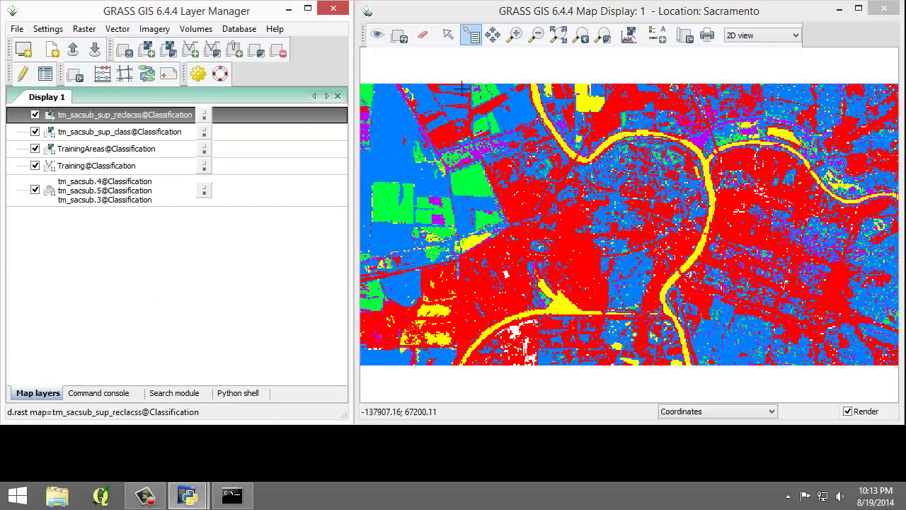
{"action": "left_click", "coordinate": [471, 37]}
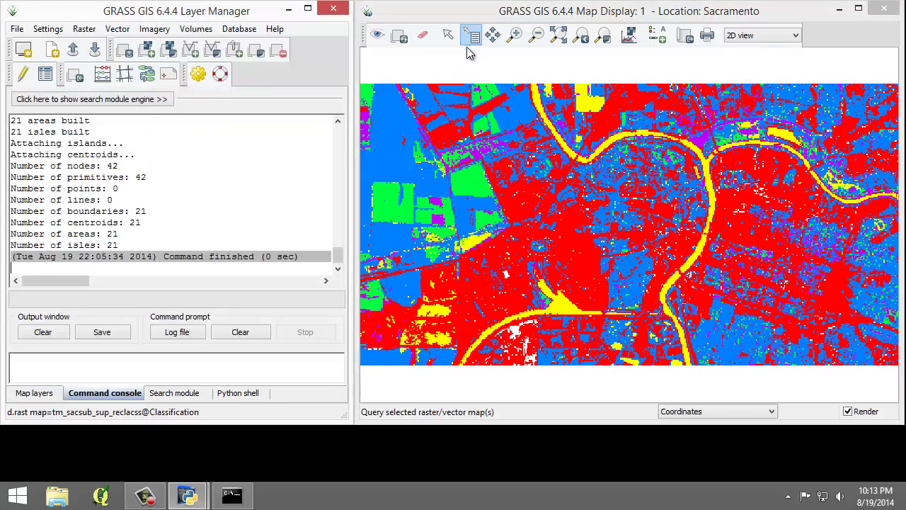
{"action": "left_click", "coordinate": [468, 179]}
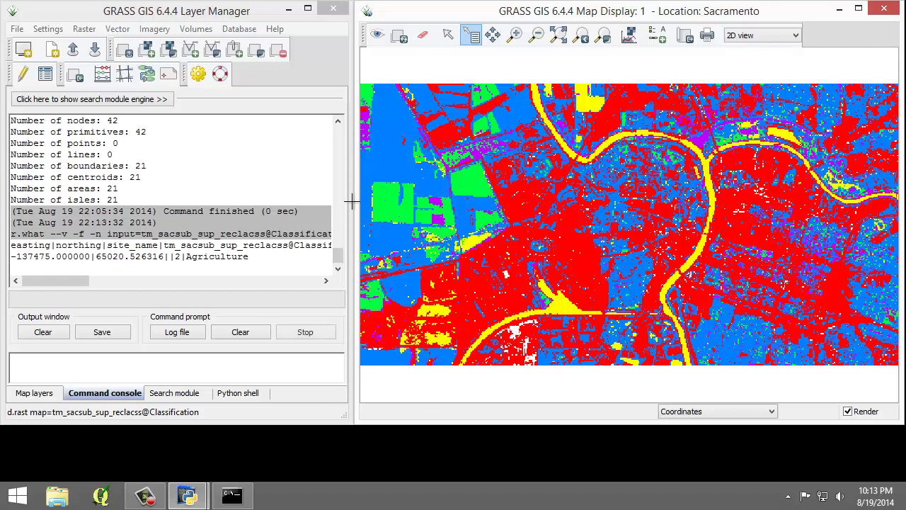
{"action": "left_click_drag", "start_coordinate": [175, 245], "coordinate": [253, 245]}
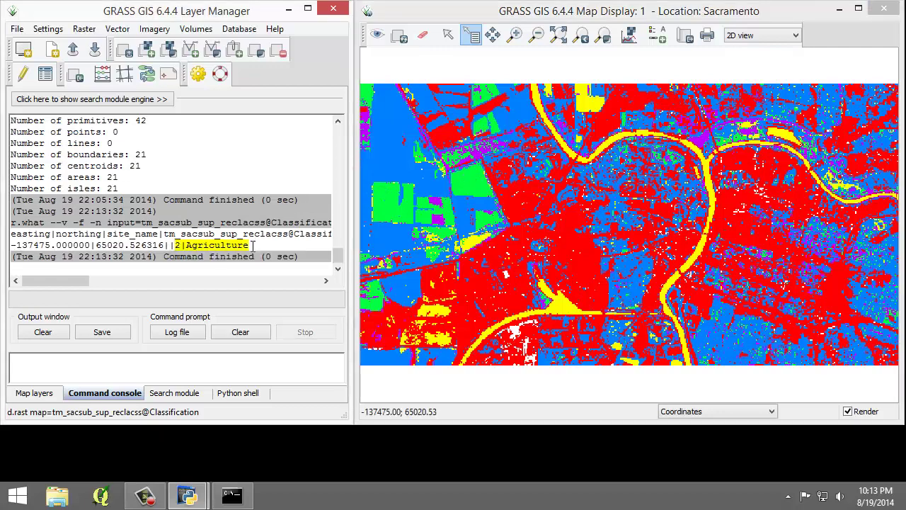
{"action": "left_click", "coordinate": [520, 282]}
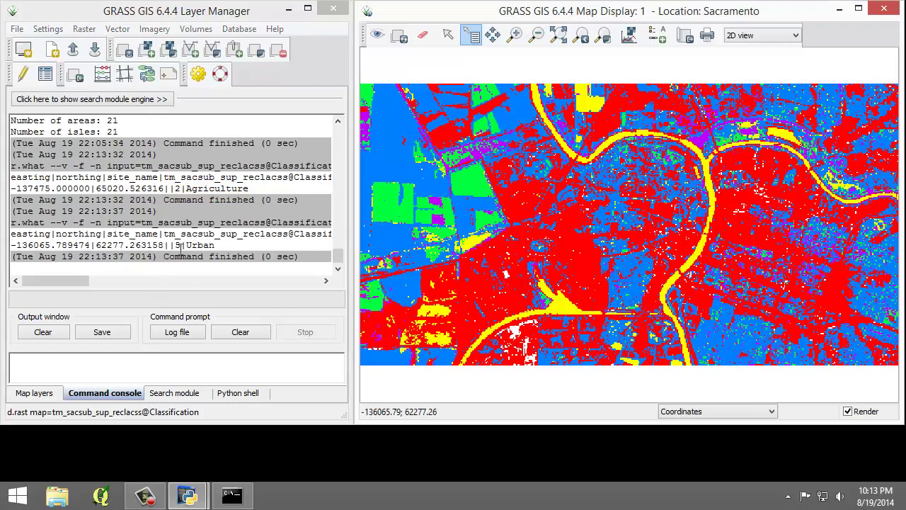
{"action": "left_click_drag", "start_coordinate": [175, 245], "coordinate": [253, 250]}
Query the river, returning 1 Water, and highlight Water in the output.
{"action": "left_click", "coordinate": [563, 307]}
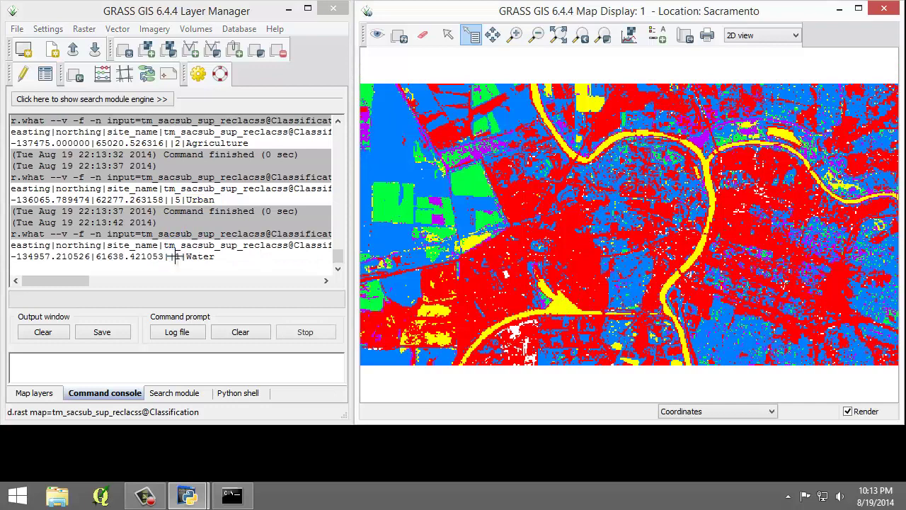
{"action": "left_click_drag", "start_coordinate": [177, 245], "coordinate": [259, 245]}
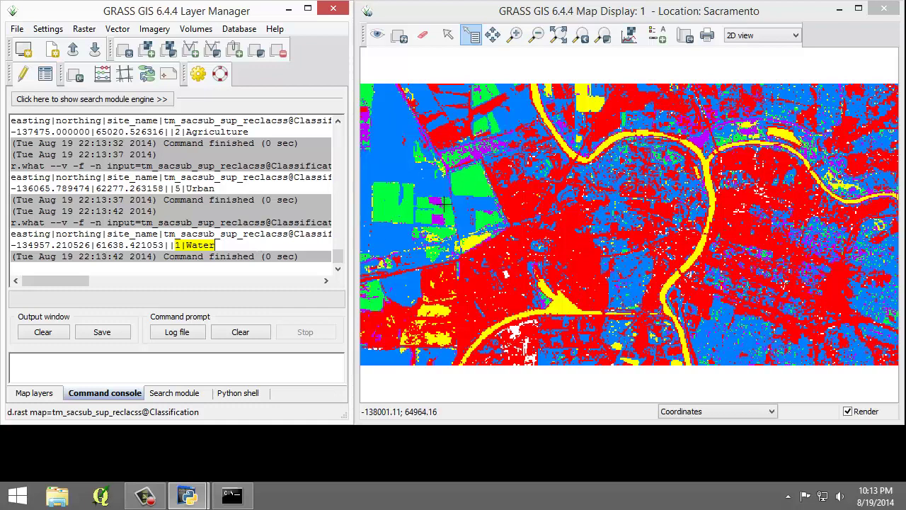
{"action": "left_click", "coordinate": [228, 245]}
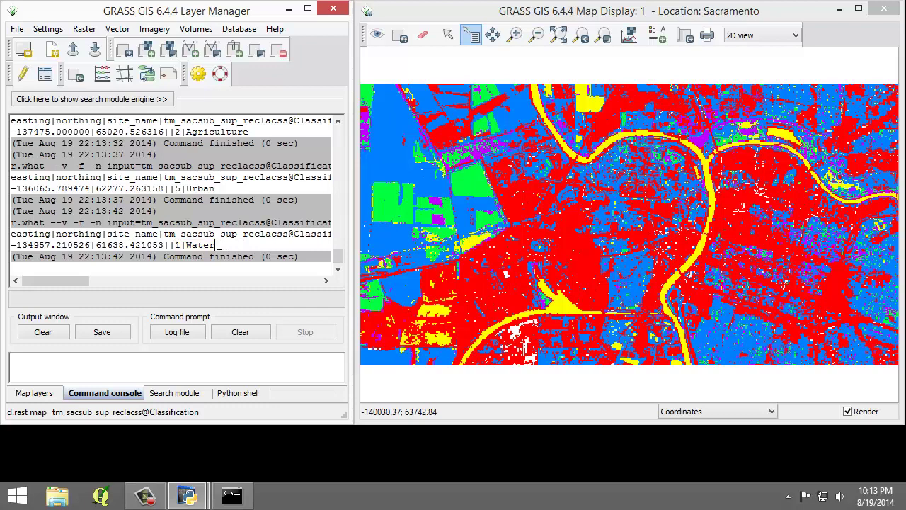
{"action": "left_click_drag", "start_coordinate": [219, 245], "coordinate": [188, 245]}
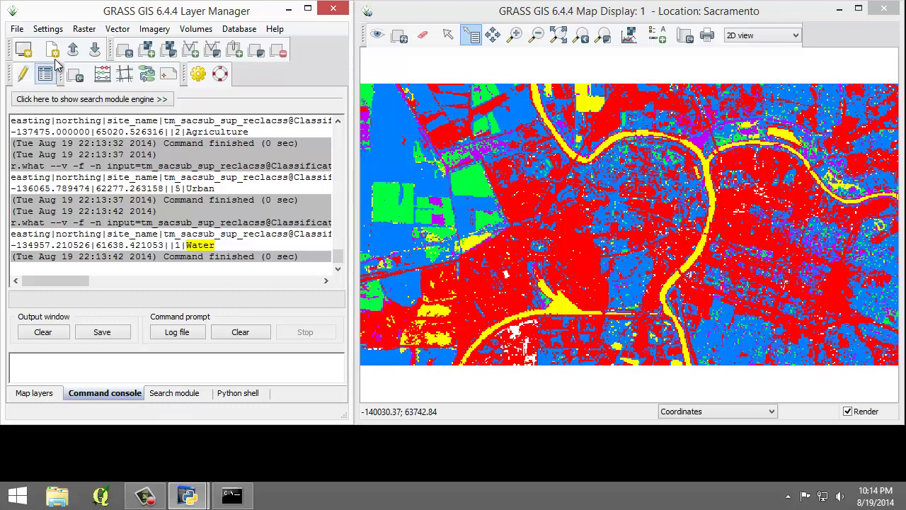
Open the Color tables [r.colors] tool from the Raster menu.
{"action": "left_click", "coordinate": [85, 29]}
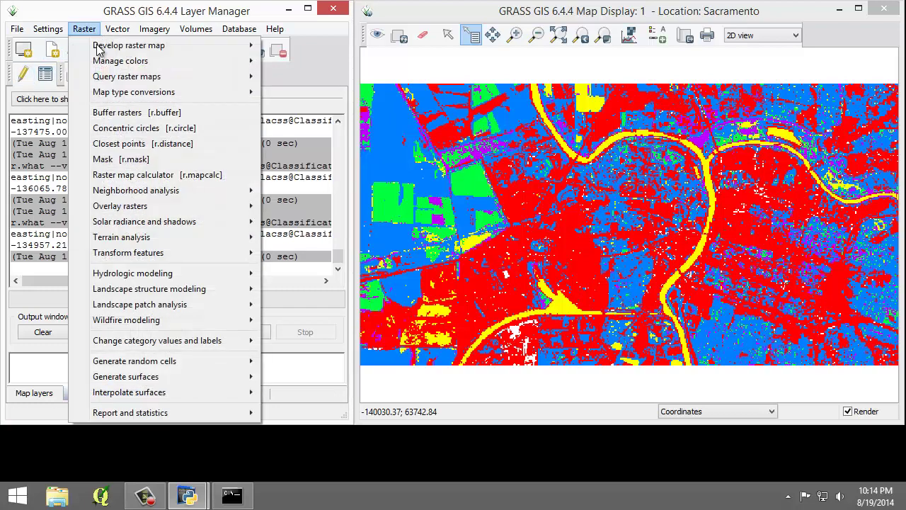
{"action": "mouse_move", "coordinate": [110, 63]}
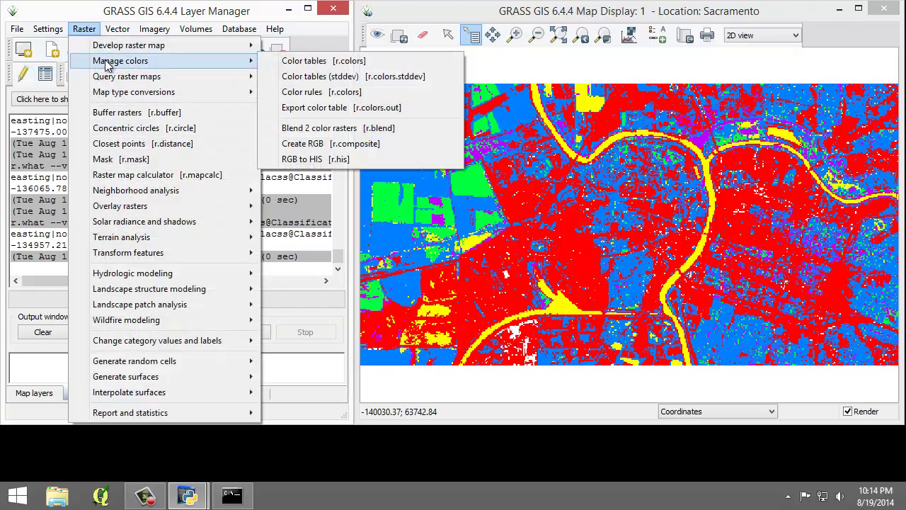
{"action": "left_click", "coordinate": [297, 61]}
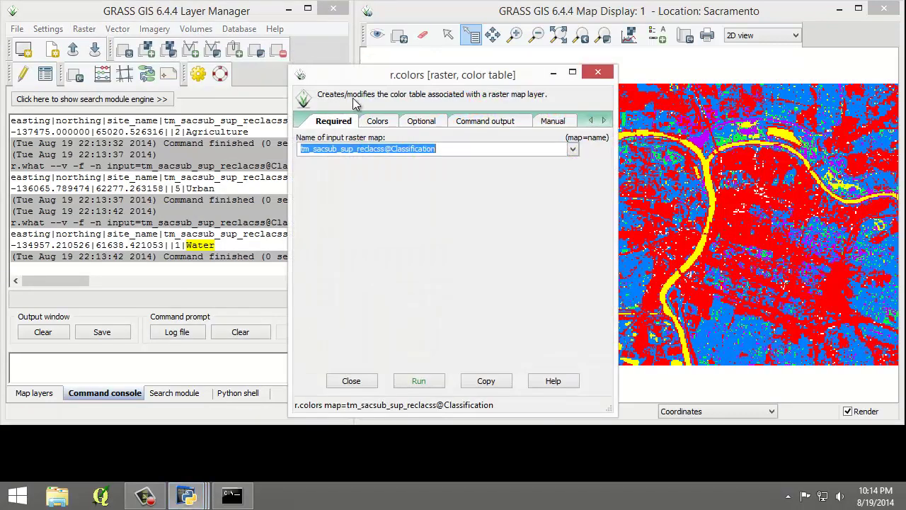
Review the Manual tab, then keep tm_sacsub_sup_reclacss@Classification as the input map.
{"action": "left_click", "coordinate": [547, 123]}
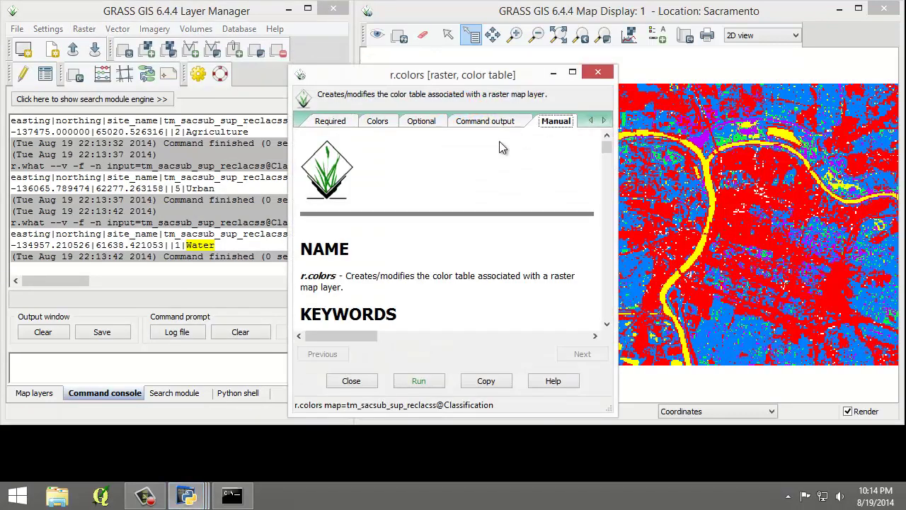
{"action": "scroll", "coordinate": [446, 241], "scroll_direction": "down", "scroll_amount": 4}
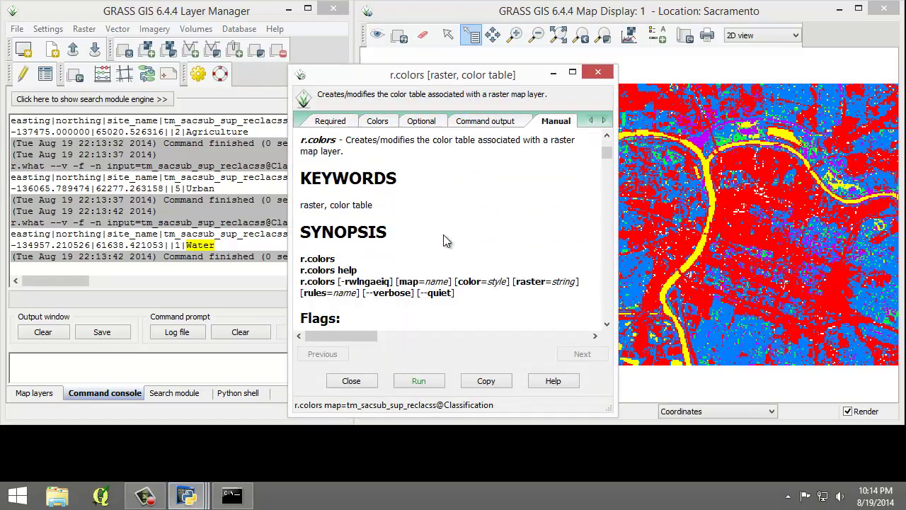
{"action": "scroll", "coordinate": [446, 241], "scroll_direction": "up", "scroll_amount": 4}
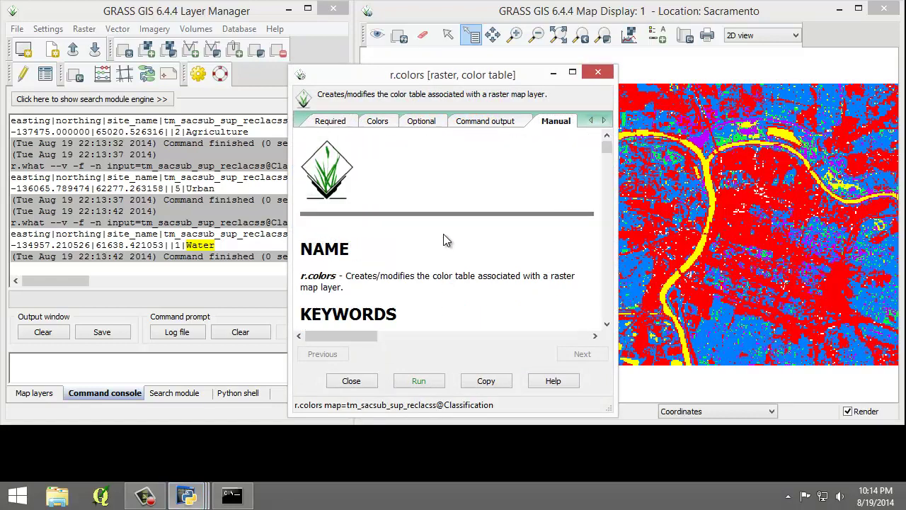
{"action": "left_click", "coordinate": [339, 122]}
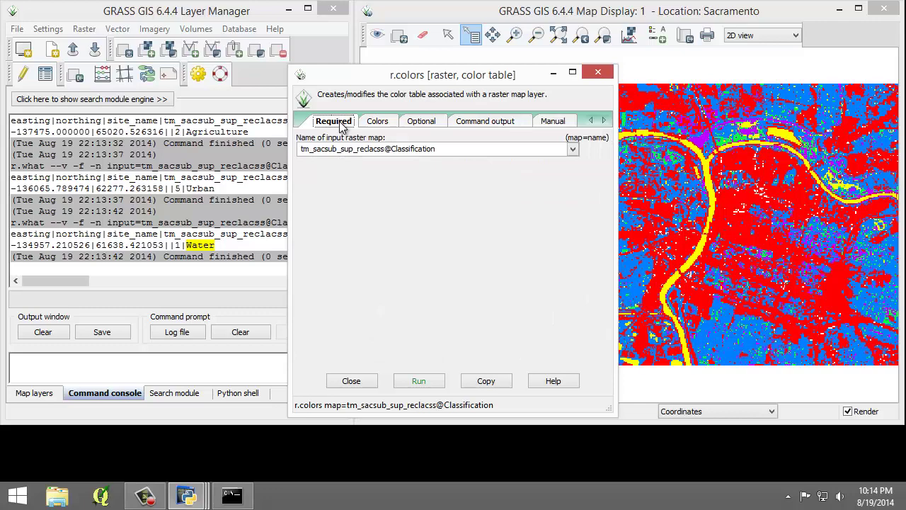
{"action": "left_click", "coordinate": [572, 150]}
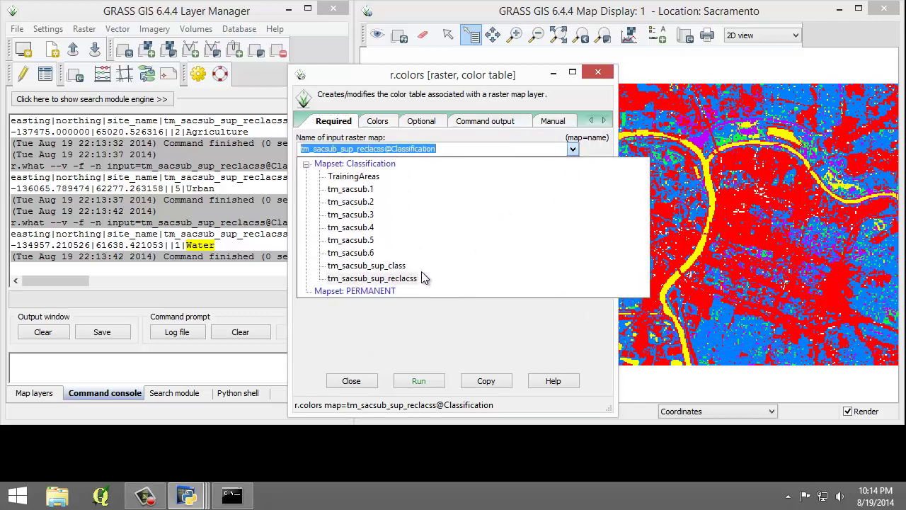
{"action": "left_click", "coordinate": [409, 277]}
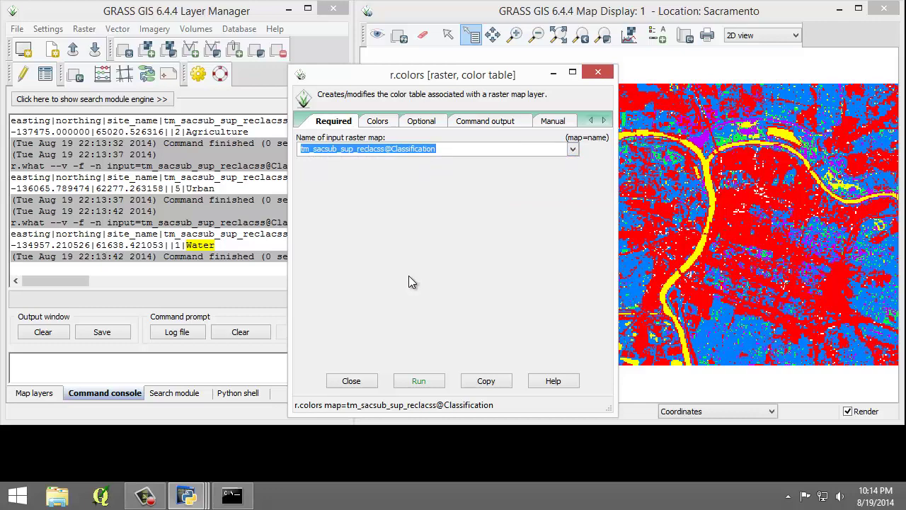
Enter color rules 1 blue, 2 252:252:158, 3 138:239:21, 4 71:123:11, 5 grey.
{"action": "left_click", "coordinate": [381, 119]}
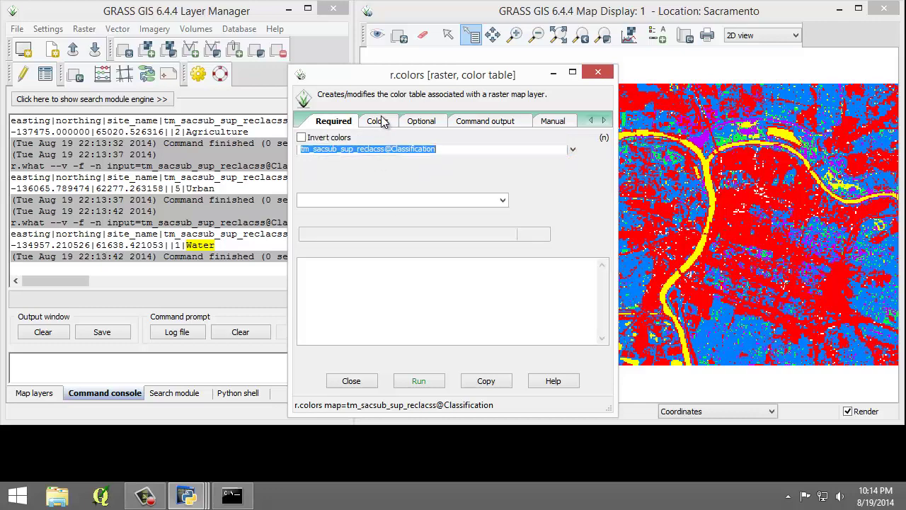
{"action": "left_click", "coordinate": [366, 275]}
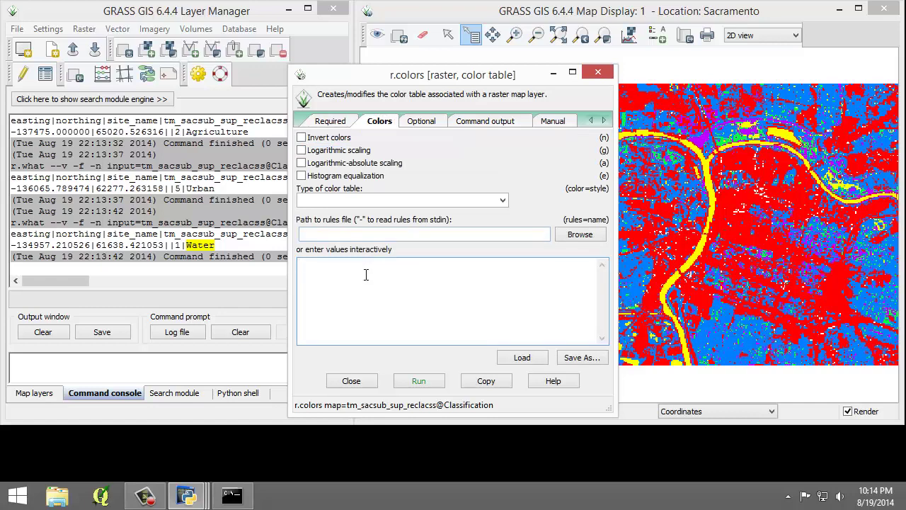
{"action": "type", "text": "1 blue "}
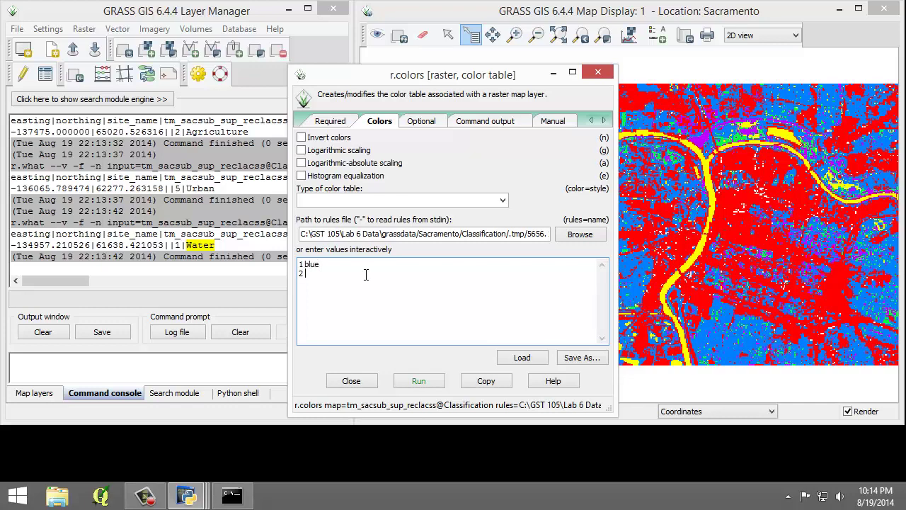
{"action": "type", "text": "2 252"}
{"action": "type", "text": ":252"}
{"action": "type", "text": ":158 "}
{"action": "type", "text": "3"}
{"action": "type", "text": " 138"}
{"action": "type", "text": ":"}
{"action": "type", "text": "239"}
{"action": "type", "text": ":"}
{"action": "type", "text": "21"}
{"action": "key", "text": "Return"}
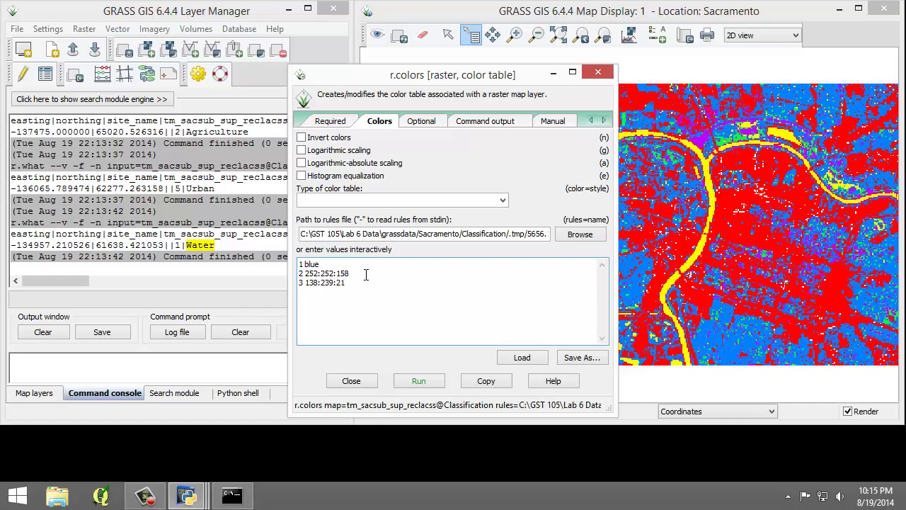
{"action": "type", "text": "4 71:123:11"}
{"action": "key", "text": "Return"}
{"action": "type", "text": "5 grey"}
Run r.colors to recolor the reclassed map, then close the tool.
{"action": "left_click", "coordinate": [419, 380]}
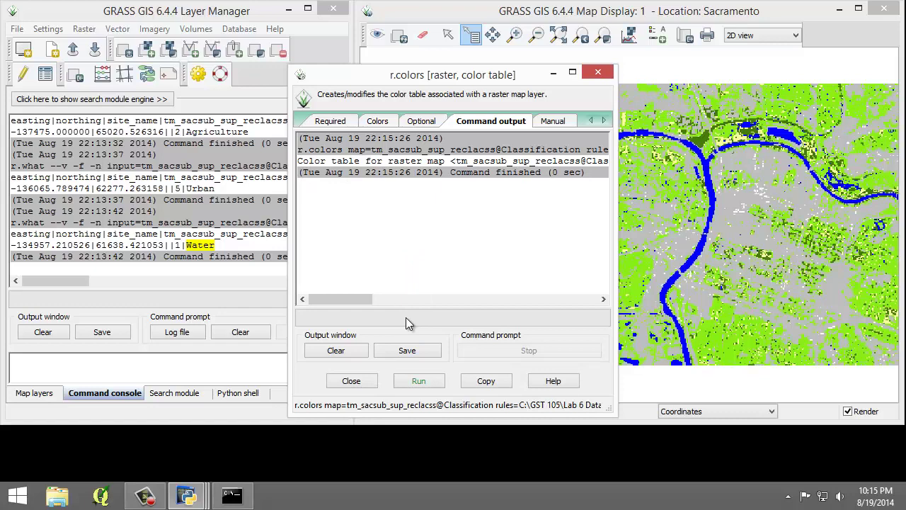
{"action": "left_click", "coordinate": [351, 381]}
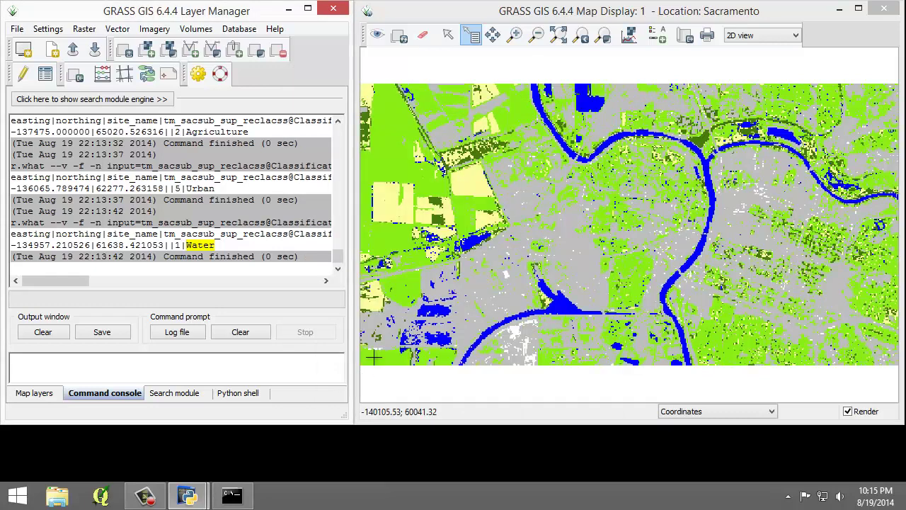